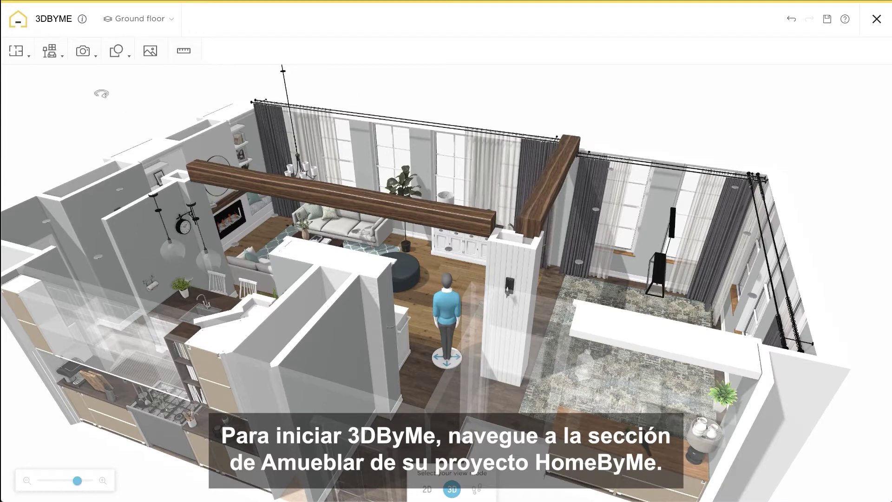
Launch the 3DByMe product creator from the community content of the furnishing catalogue.
{"action": "left_click", "coordinate": [50, 50]}
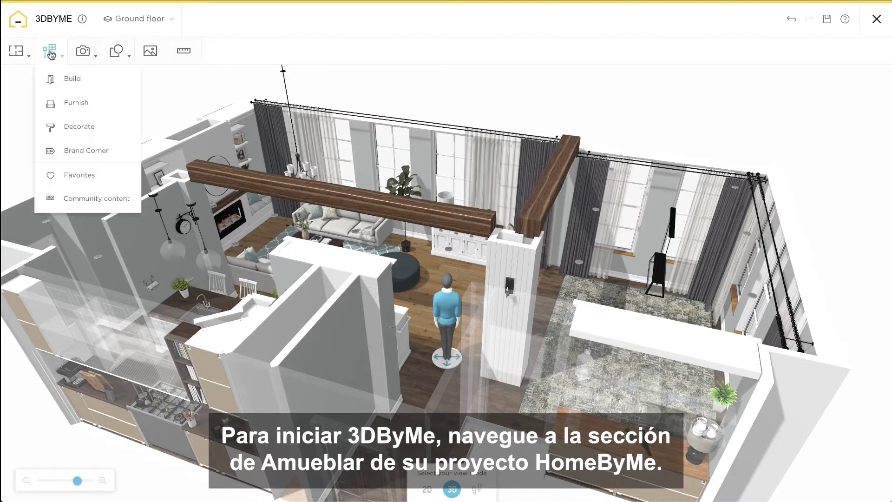
{"action": "left_click", "coordinate": [76, 102]}
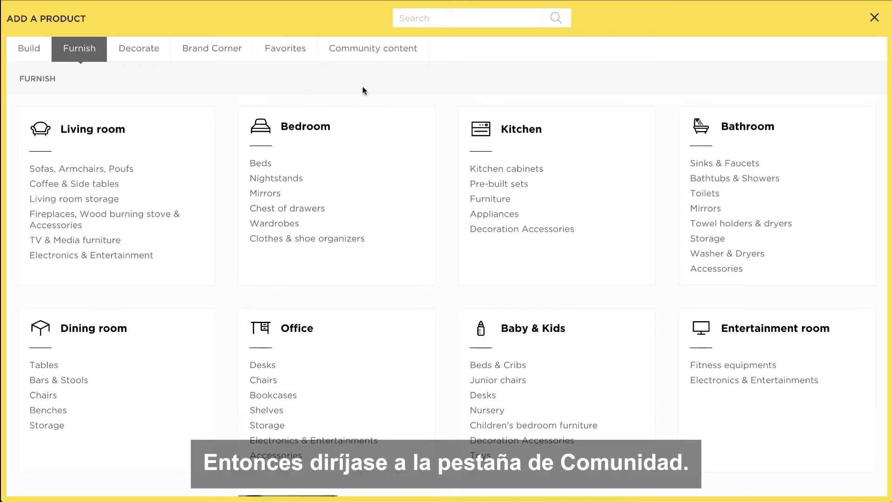
{"action": "left_click", "coordinate": [386, 49]}
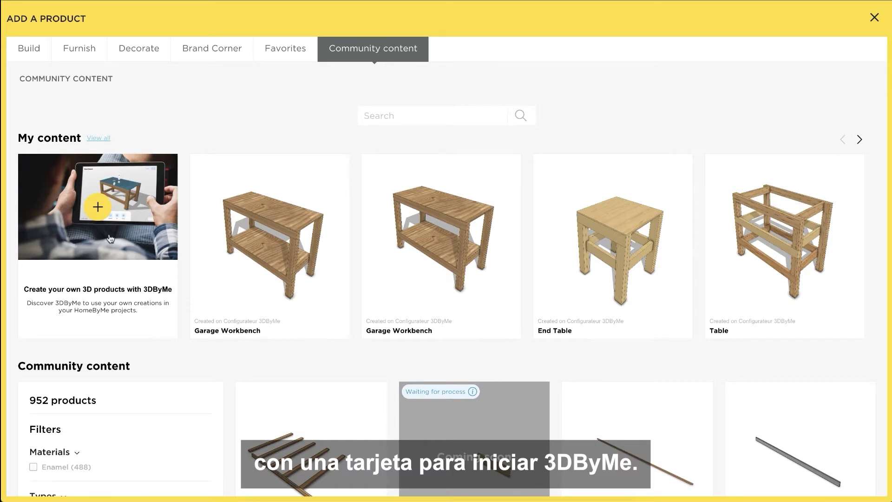
{"action": "left_click", "coordinate": [102, 218]}
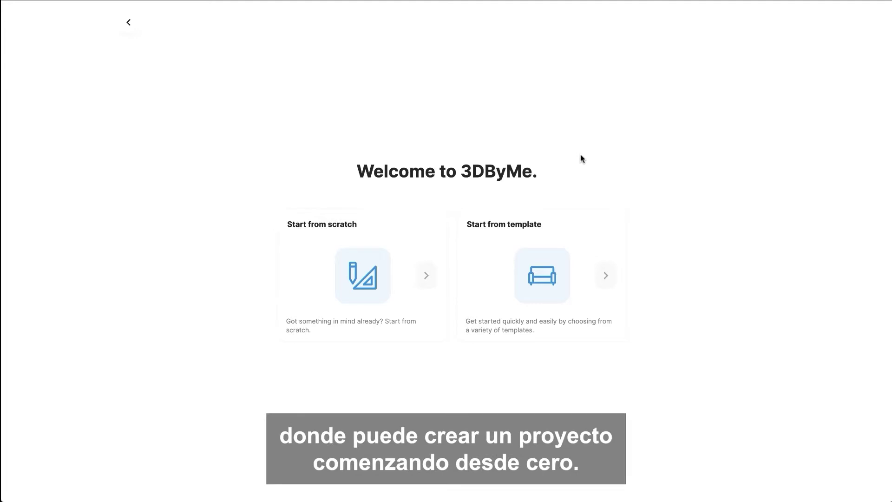
Start a new project from scratch and name it Garage Workbench.
{"action": "left_click", "coordinate": [426, 275]}
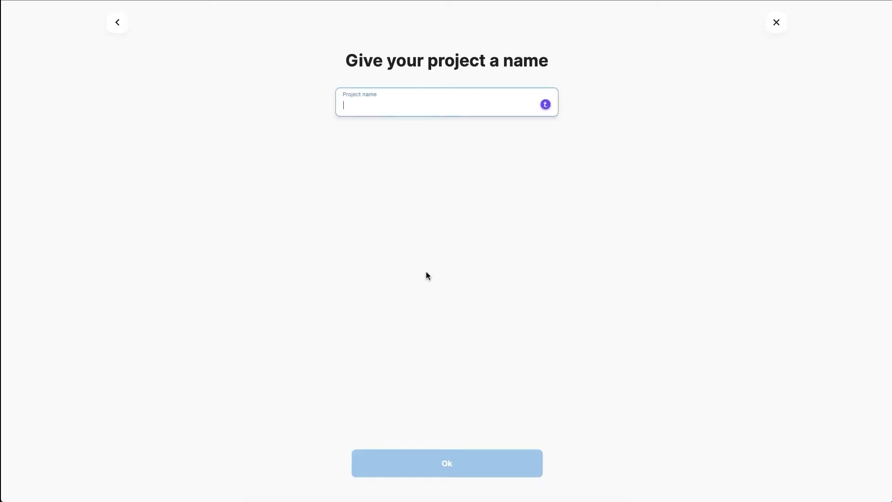
{"action": "left_click", "coordinate": [380, 111]}
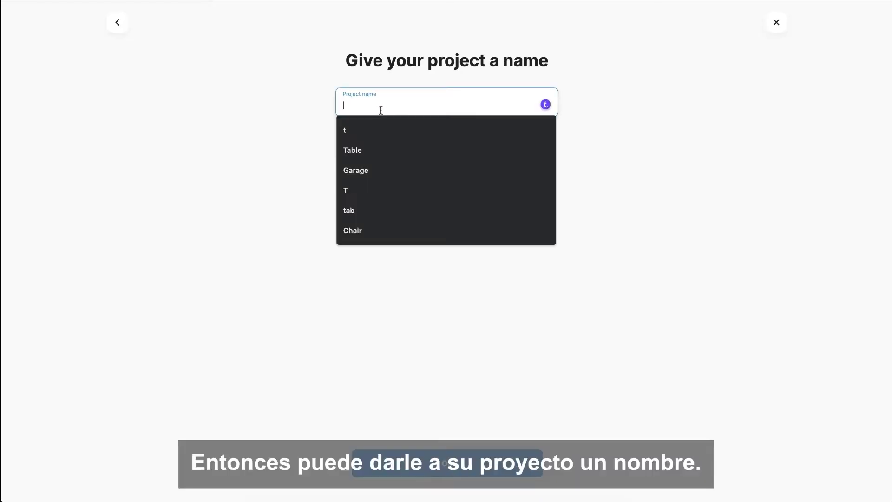
{"action": "type", "text": "Garage Workbench"}
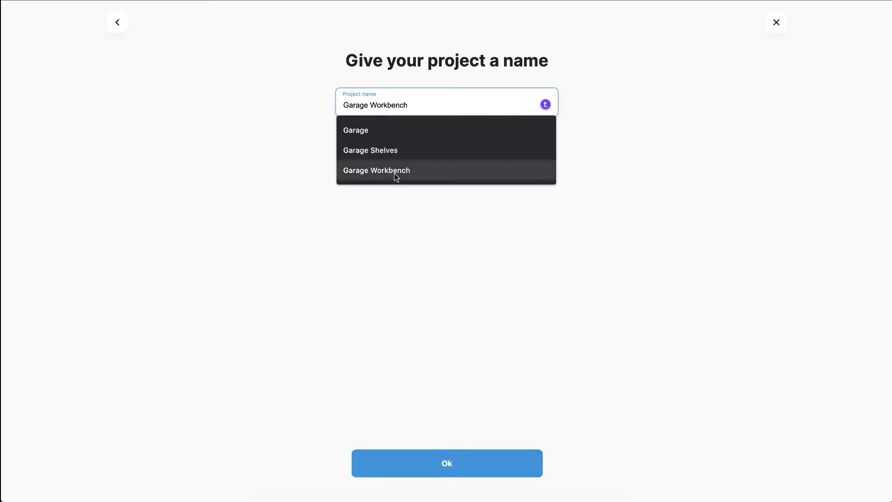
{"action": "left_click", "coordinate": [394, 172]}
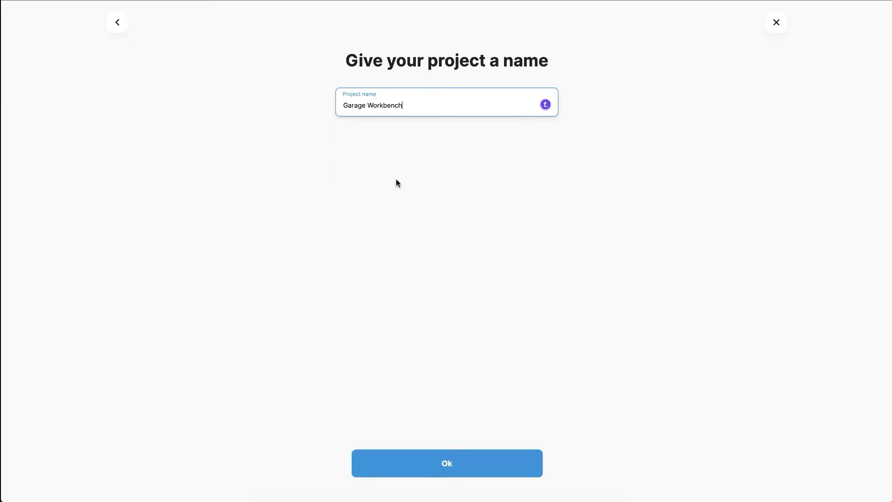
{"action": "left_click", "coordinate": [451, 463]}
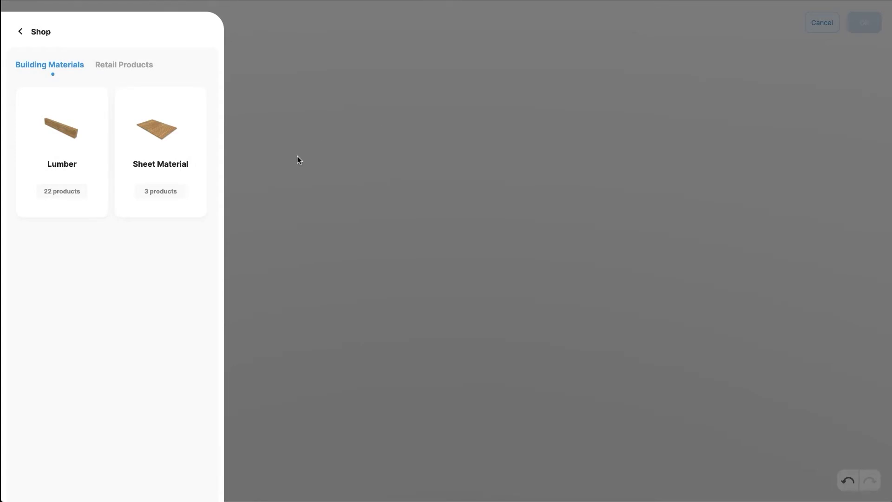
Add one 2 x 4 construction lumber piece with a length of 60 inches to the project.
{"action": "left_click", "coordinate": [69, 138]}
{"action": "scroll", "coordinate": [139, 174], "scroll_direction": "down", "scroll_amount": 5}
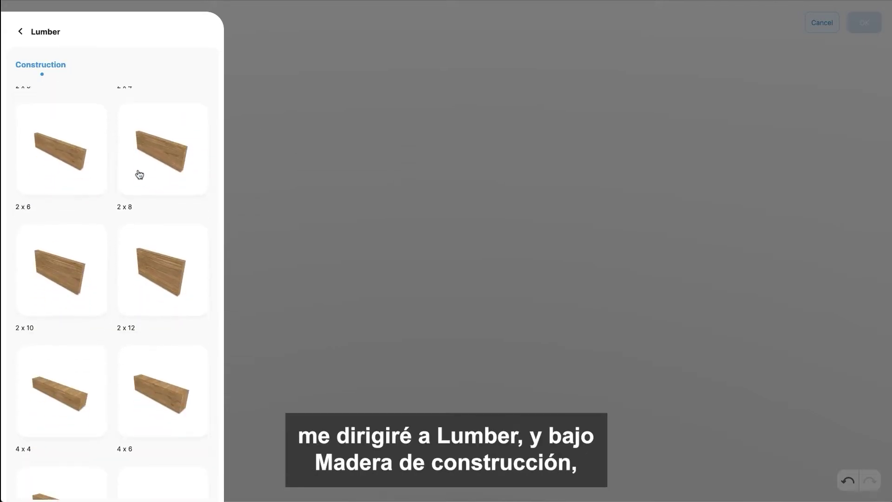
{"action": "scroll", "coordinate": [140, 174], "scroll_direction": "down", "scroll_amount": 2}
{"action": "scroll", "coordinate": [156, 180], "scroll_direction": "up", "scroll_amount": 2}
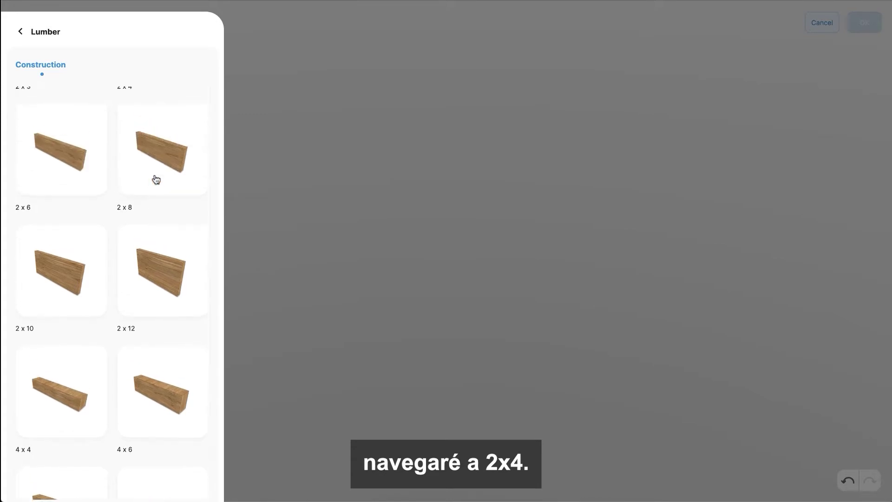
{"action": "scroll", "coordinate": [156, 180], "scroll_direction": "up", "scroll_amount": 2}
{"action": "left_click", "coordinate": [160, 149]}
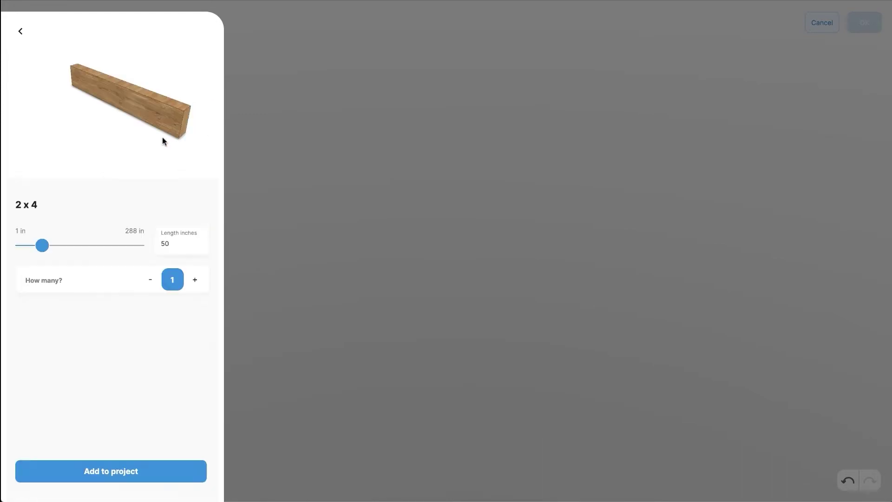
{"action": "double_click", "coordinate": [180, 250]}
{"action": "type", "text": "60"}
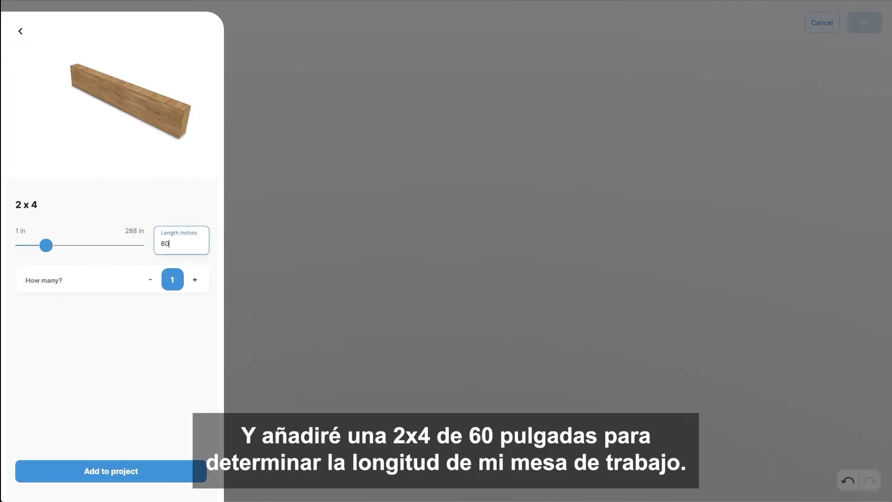
{"action": "left_click", "coordinate": [125, 473]}
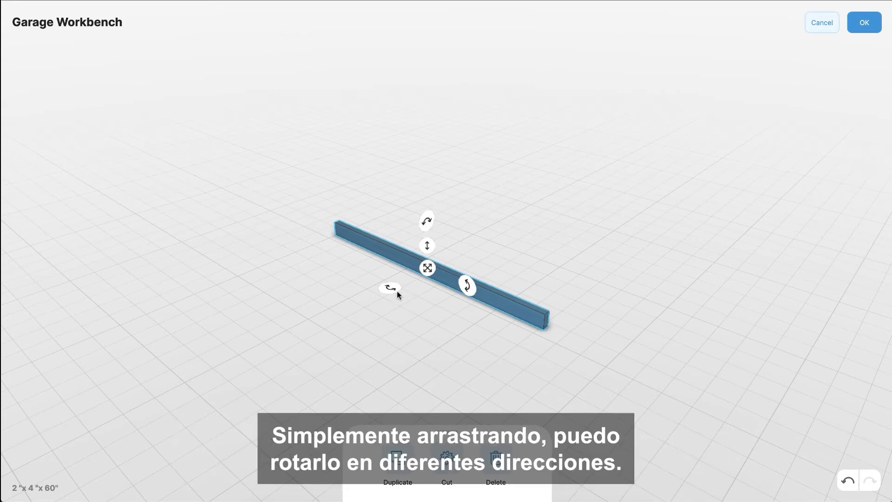
Try rotating the 60-inch 2 x 4 horizontally and moving it vertically.
{"action": "mouse_move", "coordinate": [391, 288]}
{"action": "left_mouse_down"}
{"action": "mouse_move", "coordinate": [411, 295]}
{"action": "mouse_move", "coordinate": [379, 280]}
{"action": "mouse_move", "coordinate": [381, 290]}
{"action": "left_mouse_up"}
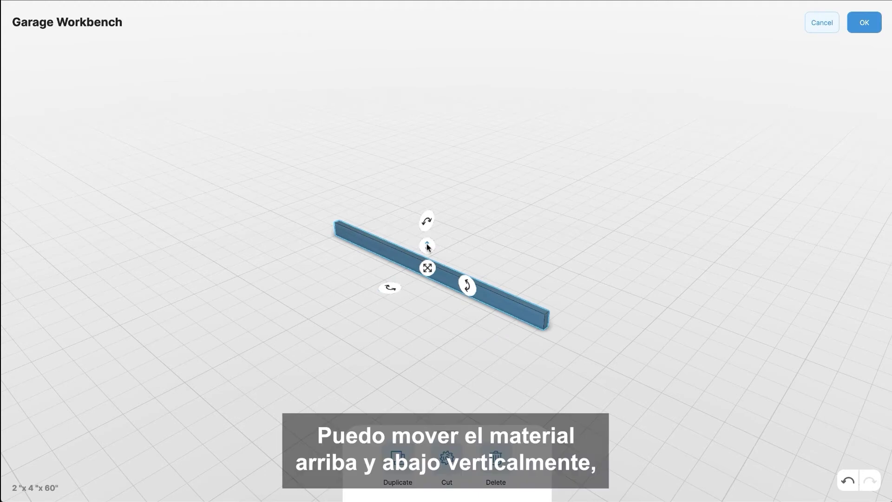
{"action": "mouse_move", "coordinate": [426, 245]}
{"action": "left_mouse_down"}
{"action": "mouse_move", "coordinate": [427, 136]}
{"action": "mouse_move", "coordinate": [418, 256]}
{"action": "mouse_move", "coordinate": [421, 149]}
{"action": "mouse_move", "coordinate": [416, 214]}
{"action": "mouse_move", "coordinate": [450, 240]}
{"action": "mouse_move", "coordinate": [403, 189]}
{"action": "mouse_move", "coordinate": [497, 236]}
{"action": "mouse_move", "coordinate": [434, 238]}
{"action": "left_mouse_up"}
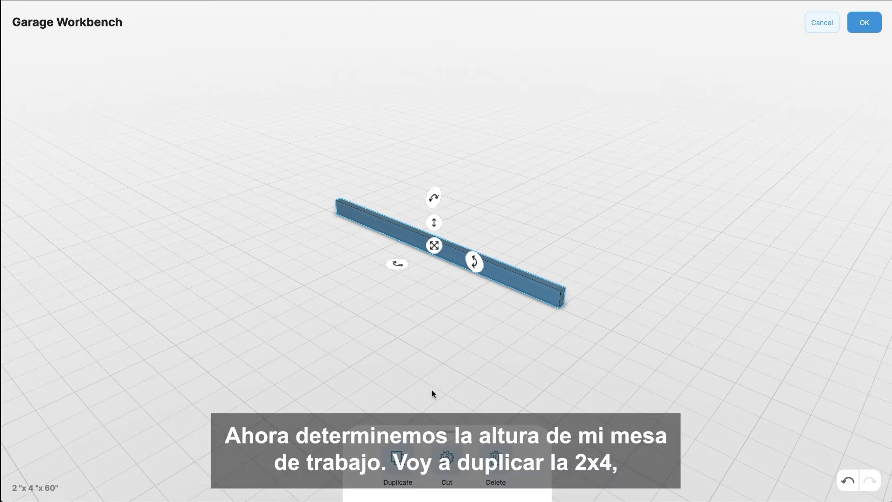
Duplicate the 60-inch 2 x 4 and cut the copy into a 24-inch and a 36-inch piece.
{"action": "left_click", "coordinate": [398, 458]}
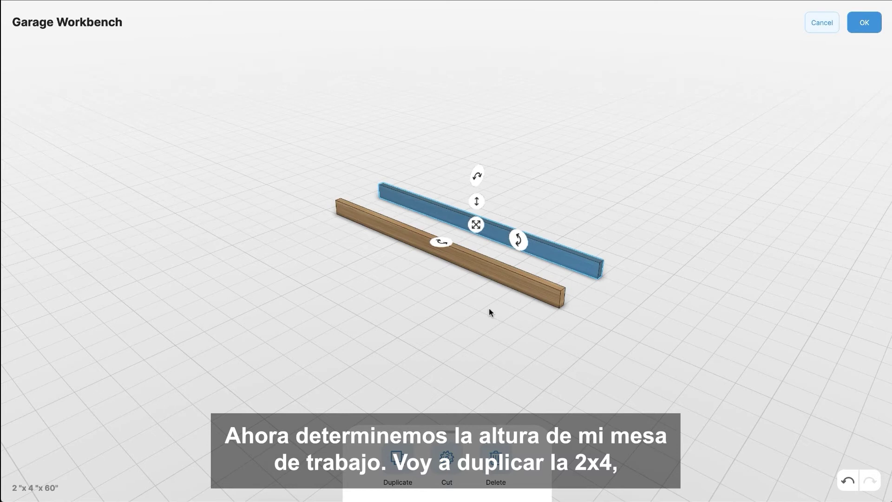
{"action": "left_click", "coordinate": [447, 460]}
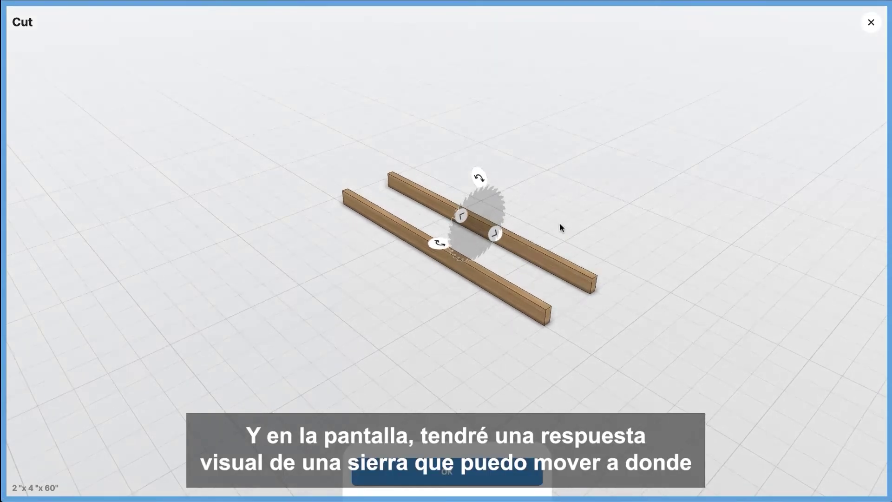
{"action": "left_click_drag", "start_coordinate": [498, 235], "coordinate": [477, 224]}
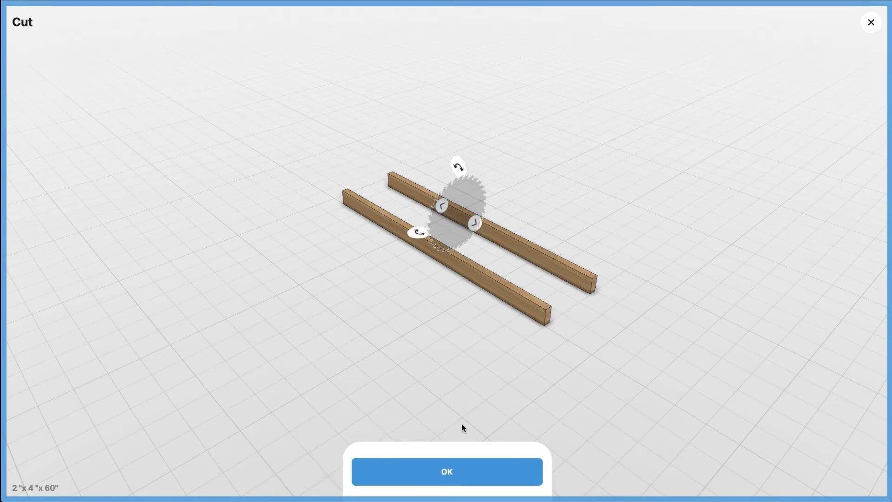
{"action": "left_click", "coordinate": [451, 472]}
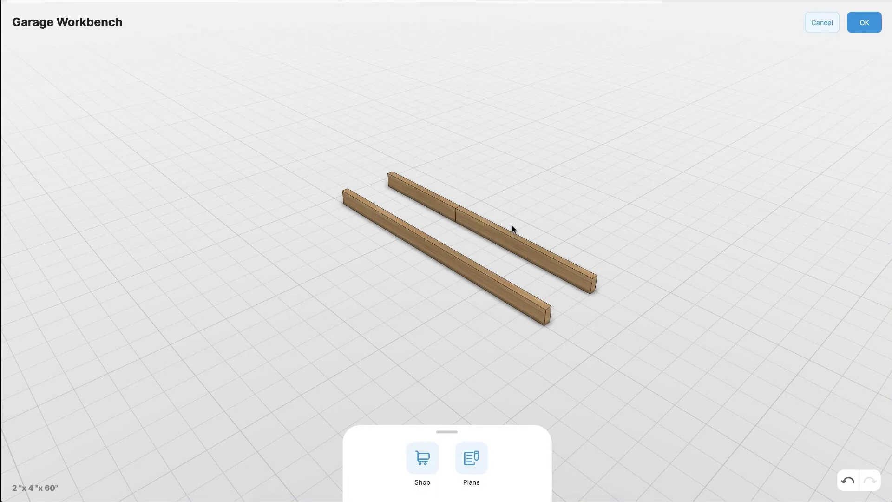
Delete the 24-inch offcut of the cut 2 x 4.
{"action": "mouse_move", "coordinate": [550, 229]}
{"action": "left_mouse_down"}
{"action": "mouse_move", "coordinate": [567, 221]}
{"action": "mouse_move", "coordinate": [554, 215]}
{"action": "left_mouse_up"}
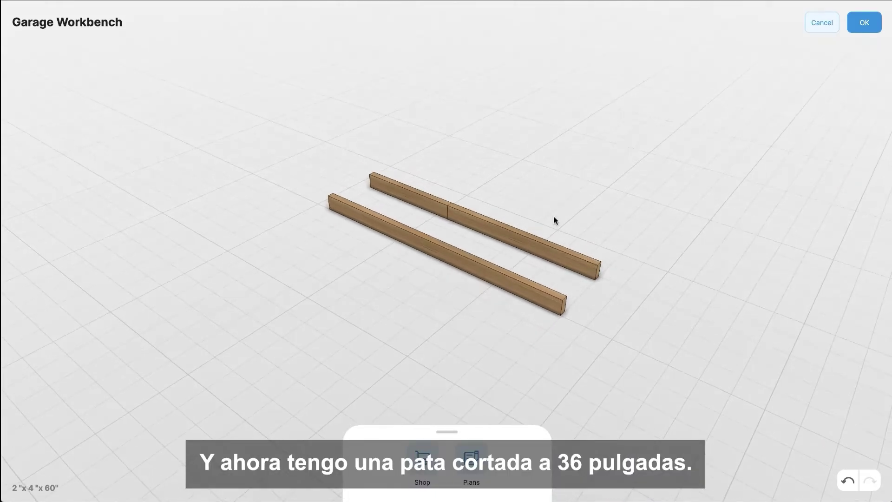
{"action": "left_click", "coordinate": [417, 195]}
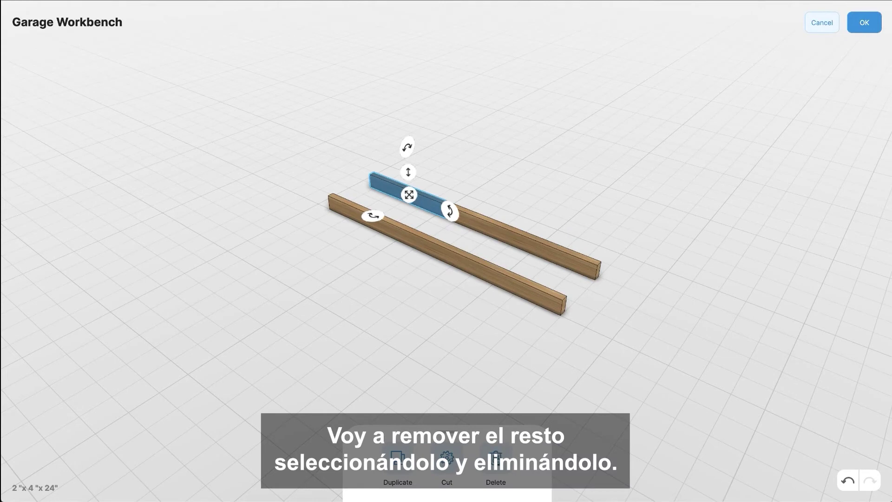
{"action": "key", "text": "Delete"}
Rotate the 36-inch 2 x 4 by 90 degrees so it stands upright as a leg.
{"action": "left_click_drag", "start_coordinate": [614, 306], "coordinate": [593, 296]}
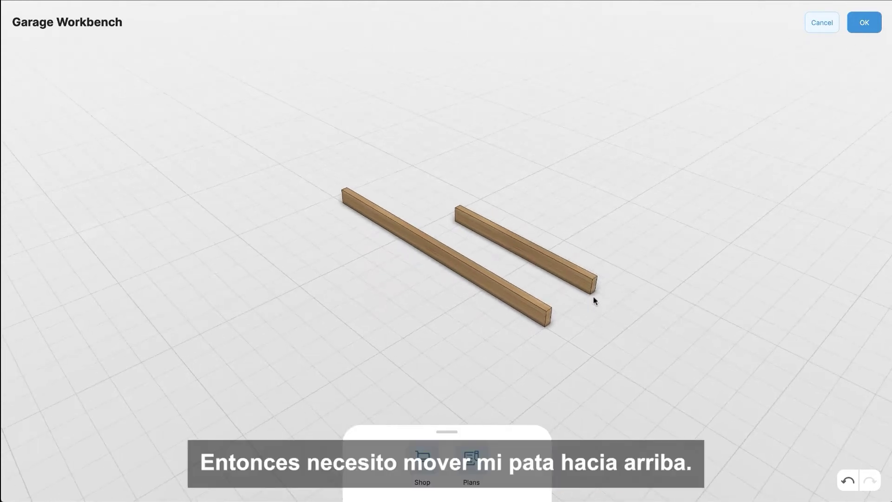
{"action": "left_click", "coordinate": [566, 277]}
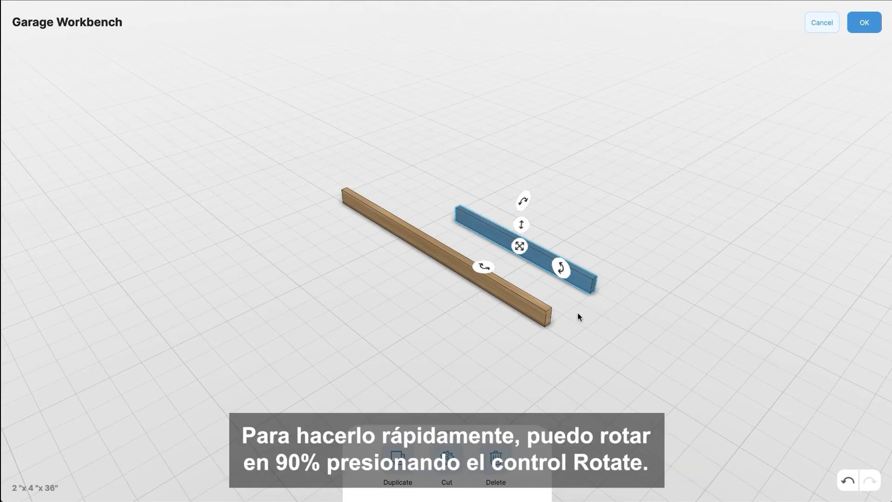
{"action": "left_click", "coordinate": [561, 267]}
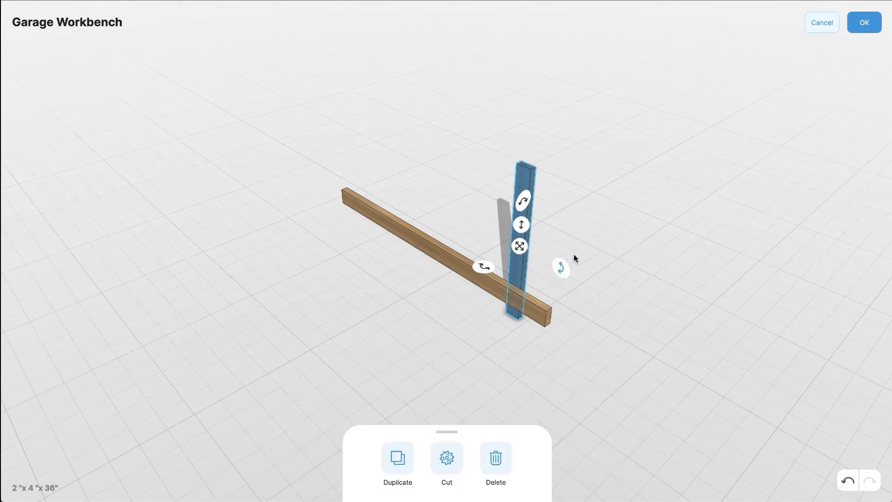
{"action": "left_click", "coordinate": [589, 253]}
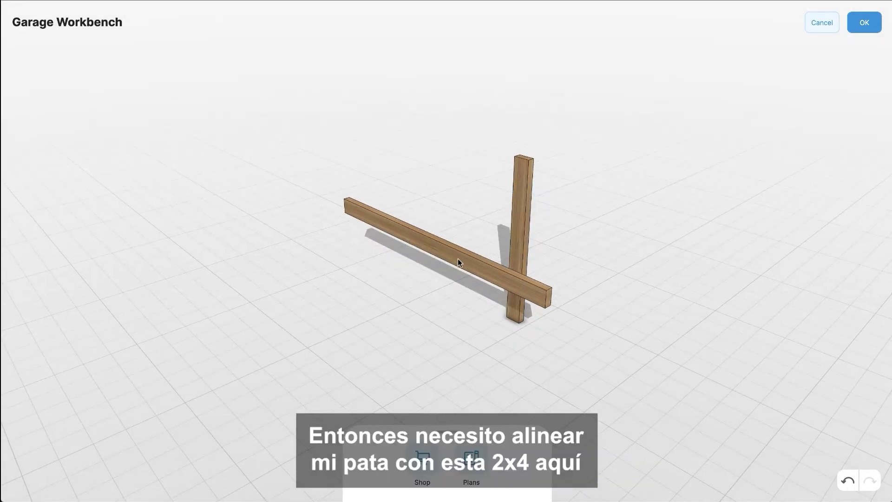
Align the upright leg's outer face with the near end of the 60-inch 2 x 4 and move it against that board.
{"action": "left_click", "coordinate": [523, 239]}
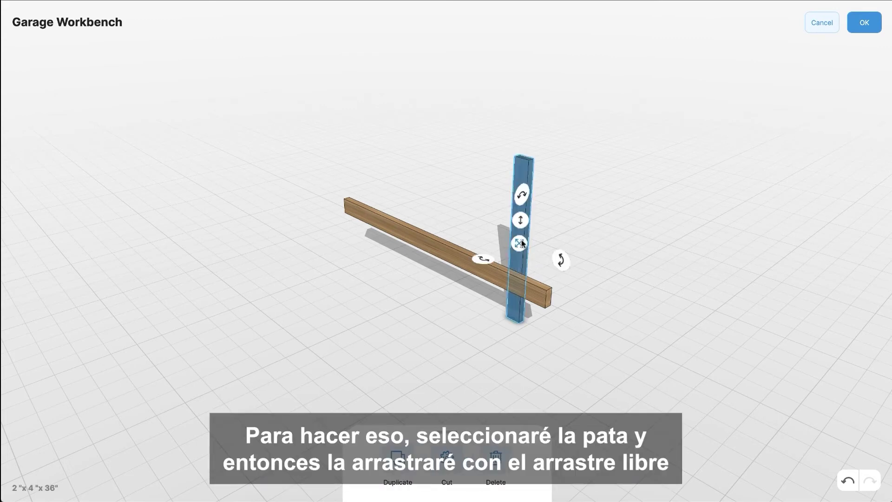
{"action": "left_click_drag", "start_coordinate": [520, 243], "coordinate": [575, 276]}
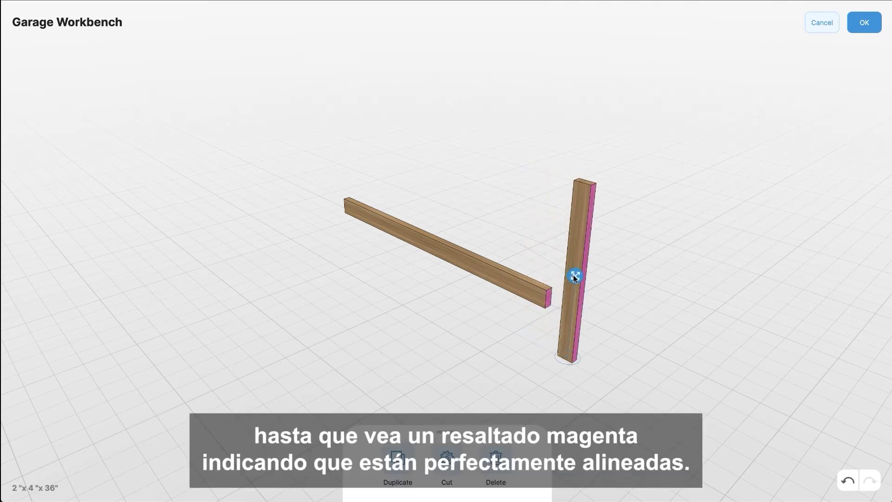
{"action": "left_click_drag", "start_coordinate": [575, 276], "coordinate": [548, 291]}
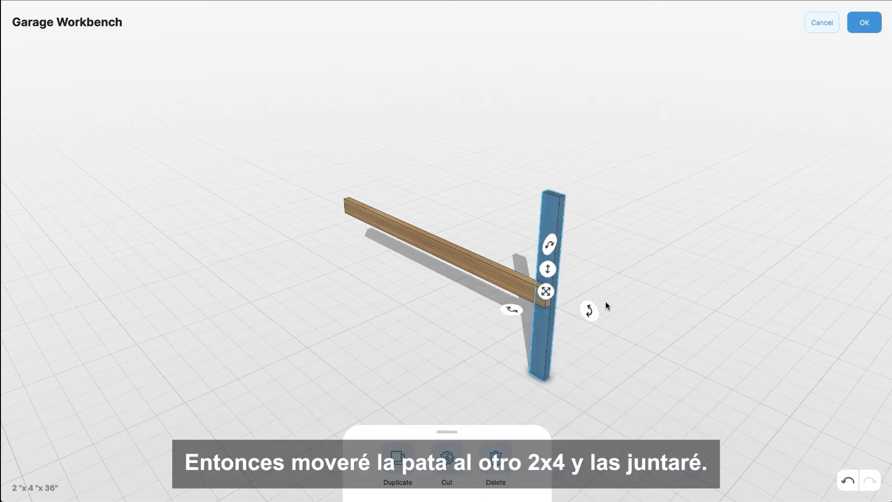
{"action": "left_click", "coordinate": [590, 293]}
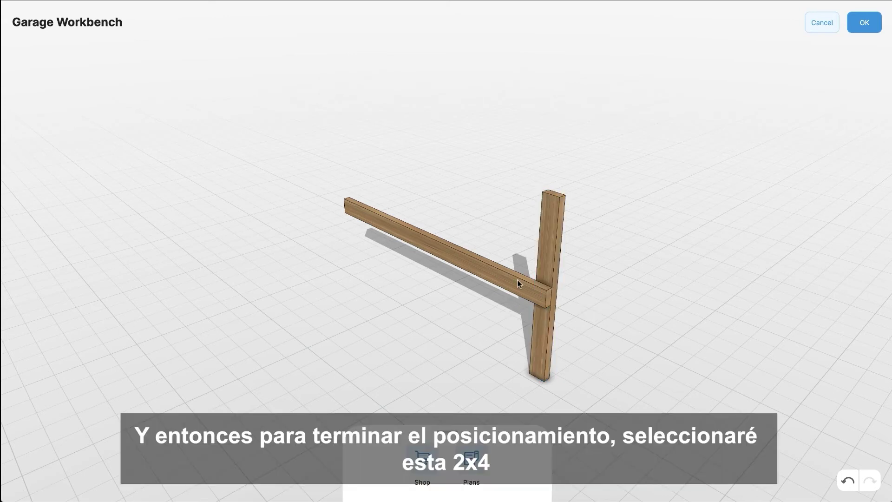
Raise the 60-inch 2 x 4 vertically until its upper face is flush with the top of the leg.
{"action": "left_click", "coordinate": [519, 283]}
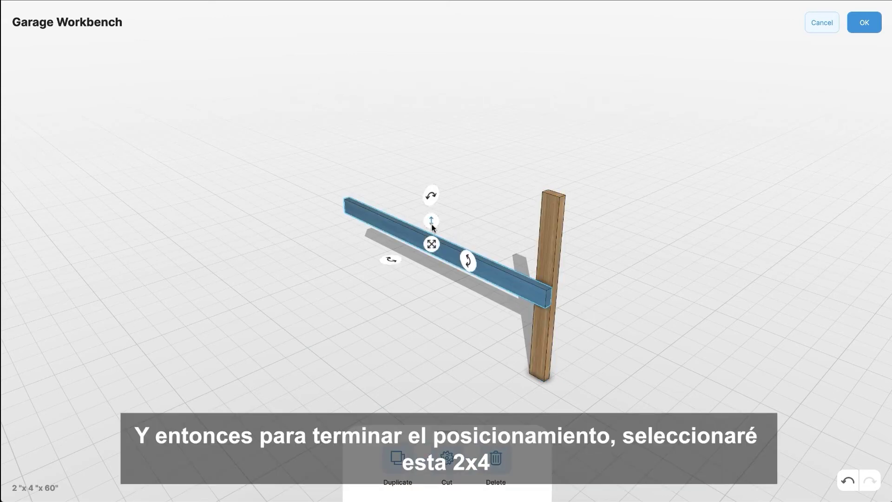
{"action": "left_click_drag", "start_coordinate": [432, 226], "coordinate": [436, 156]}
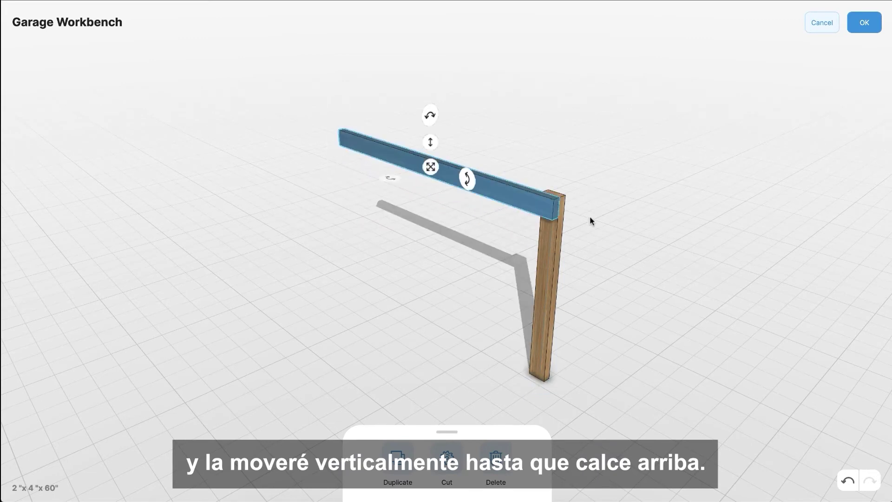
{"action": "left_click_drag", "start_coordinate": [592, 218], "coordinate": [587, 239]}
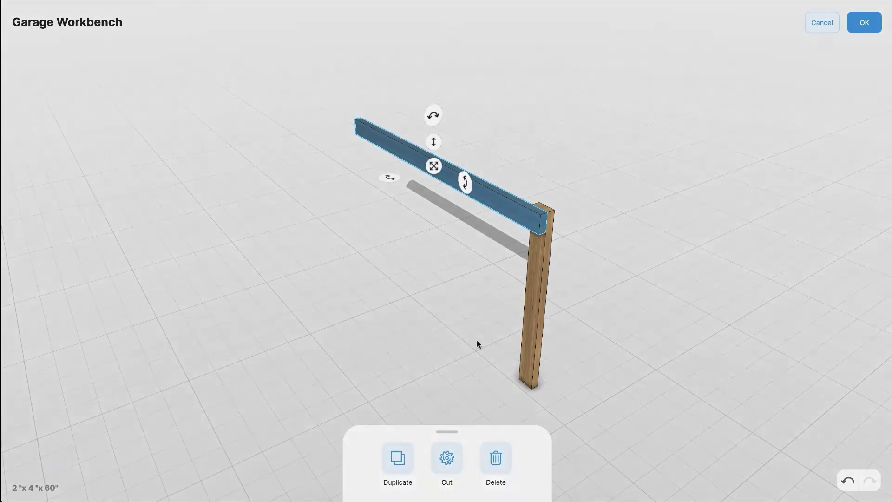
{"action": "left_click", "coordinate": [476, 340]}
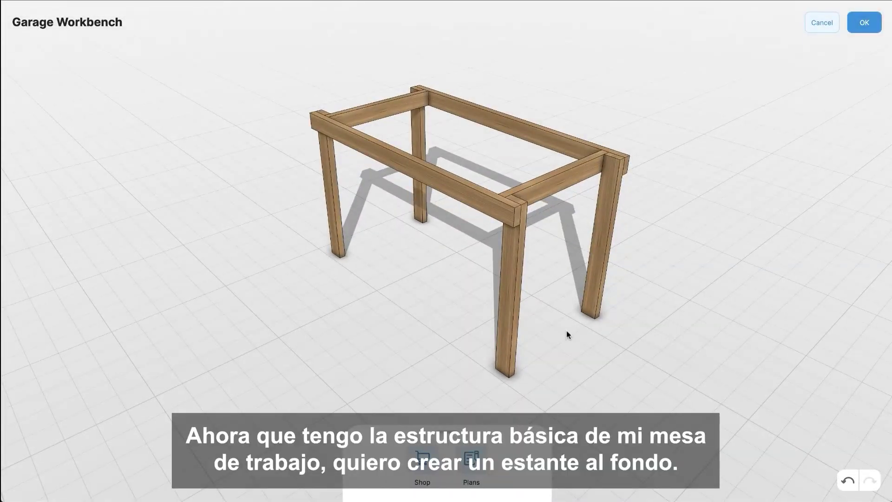
{"action": "mouse_move", "coordinate": [422, 316]}
{"action": "left_mouse_down"}
{"action": "mouse_move", "coordinate": [415, 325]}
{"action": "mouse_move", "coordinate": [428, 329]}
{"action": "mouse_move", "coordinate": [423, 320]}
{"action": "left_mouse_up"}
{"action": "left_click_drag", "start_coordinate": [447, 287], "coordinate": [429, 282]}
{"action": "left_click_drag", "start_coordinate": [452, 251], "coordinate": [454, 253]}
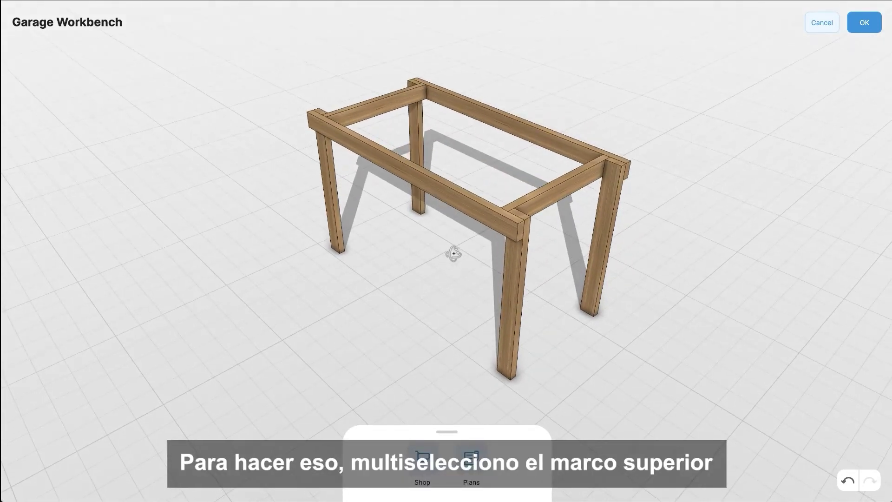
Duplicate the four boards of the upper frame together and lower the copy vertically to form the bottom shelf frame.
{"action": "left_click", "coordinate": [447, 197]}
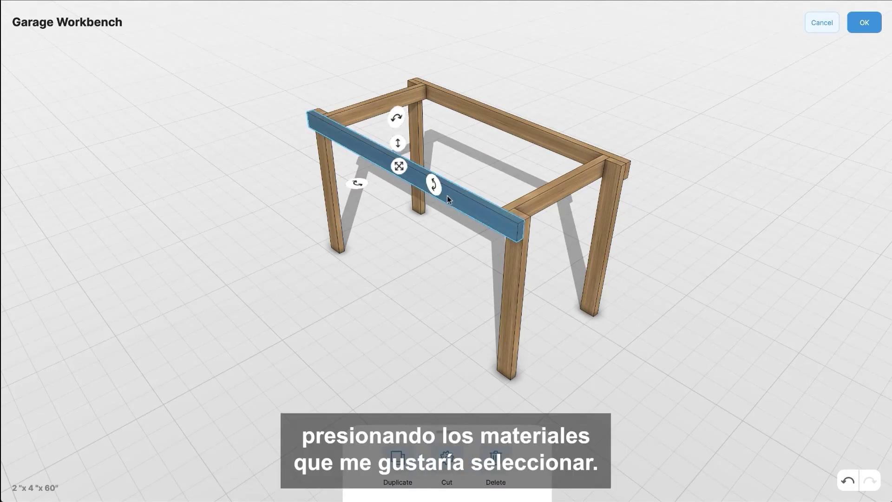
{"action": "left_click", "coordinate": [369, 115]}
{"action": "left_click", "coordinate": [497, 122]}
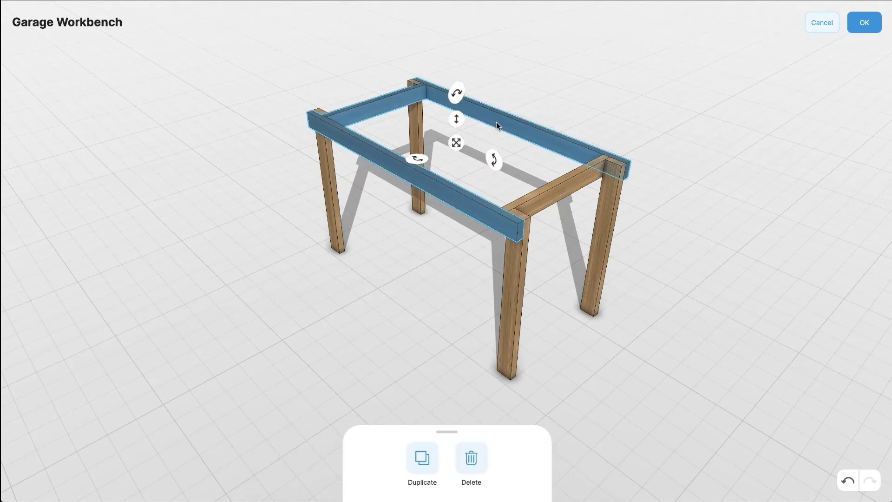
{"action": "left_click", "coordinate": [554, 200]}
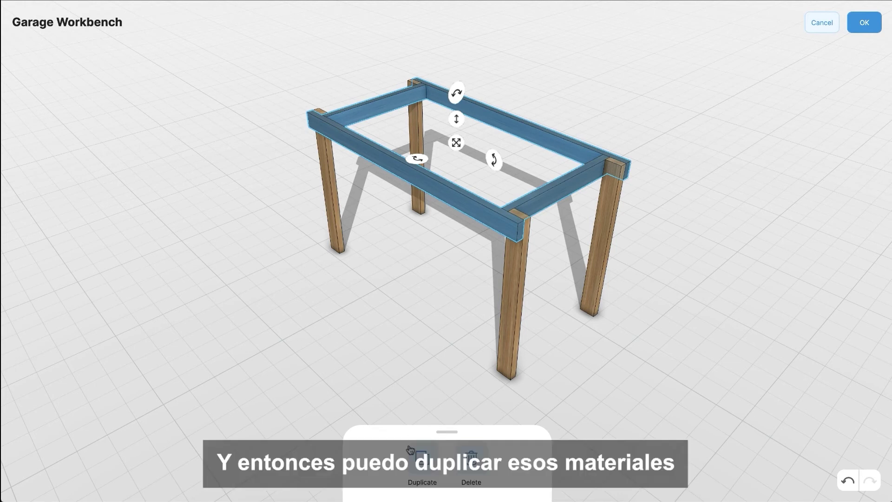
{"action": "left_click", "coordinate": [422, 458]}
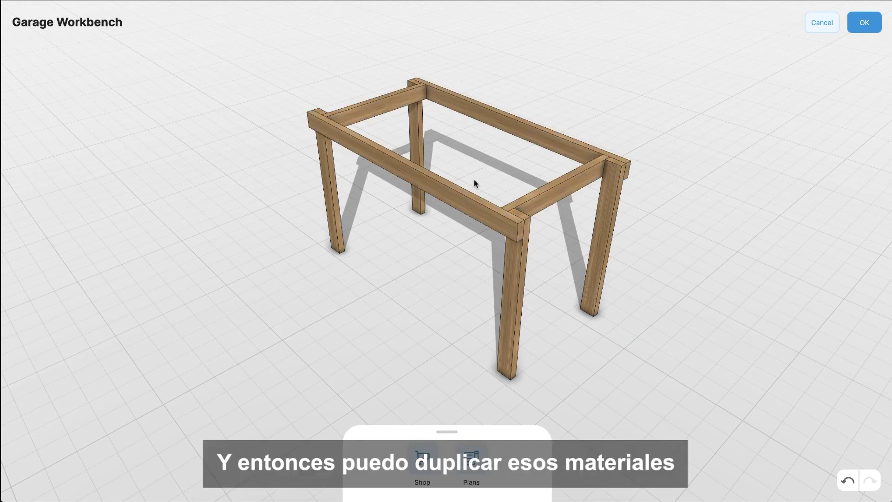
{"action": "left_click_drag", "start_coordinate": [457, 41], "coordinate": [455, 226]}
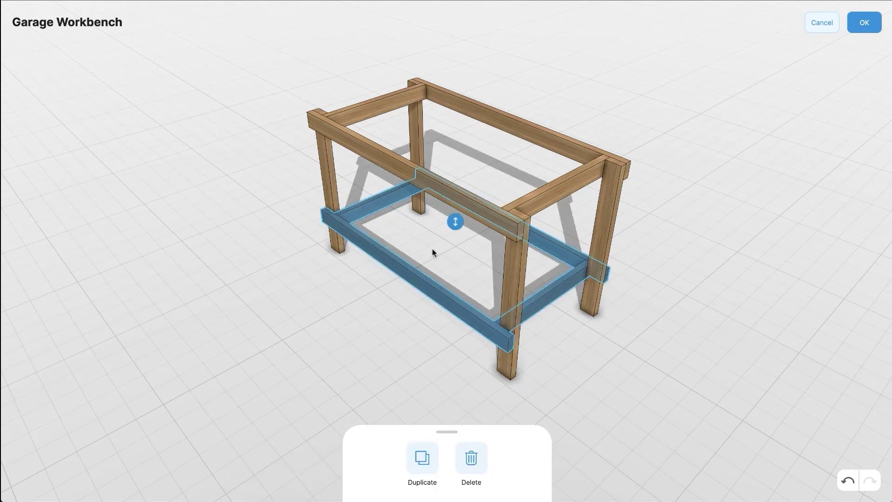
Add one 1/2-inch plywood sheet, 96 x 48 inches, and place it on top of the upper frame, aligned with the far end.
{"action": "left_click_drag", "start_coordinate": [380, 348], "coordinate": [412, 355]}
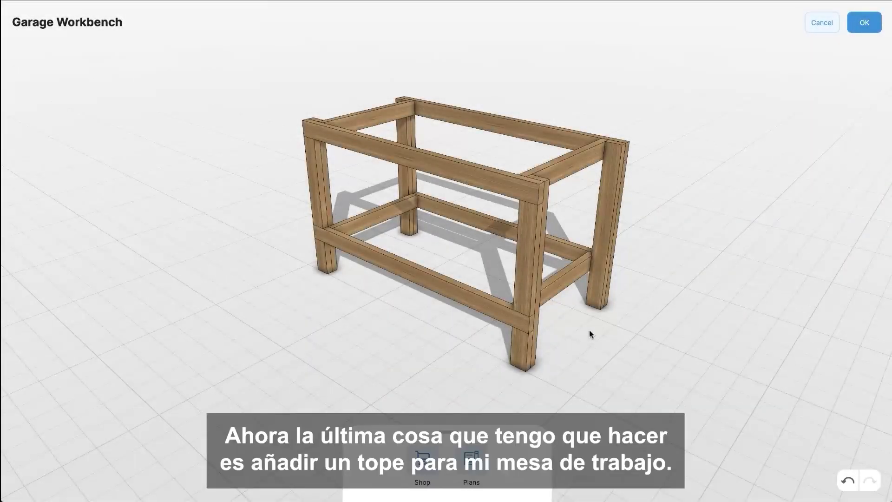
{"action": "left_click_drag", "start_coordinate": [590, 333], "coordinate": [592, 346]}
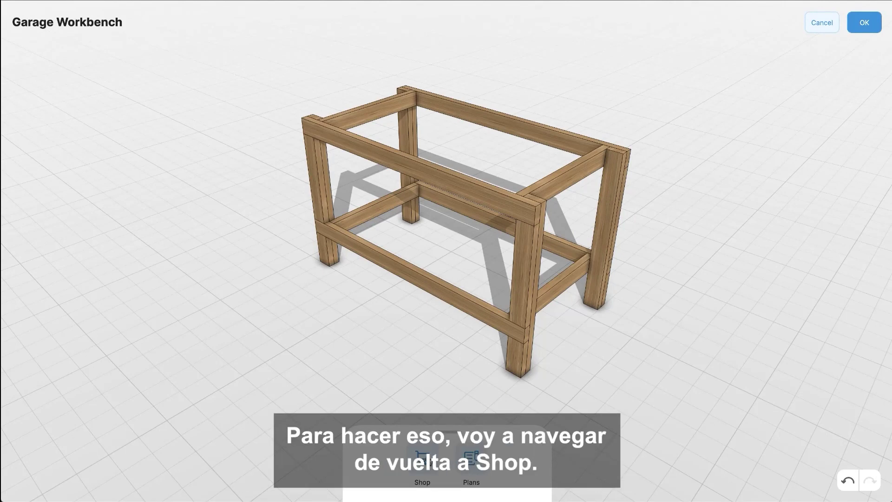
{"action": "left_click", "coordinate": [430, 462]}
{"action": "left_click", "coordinate": [21, 31]}
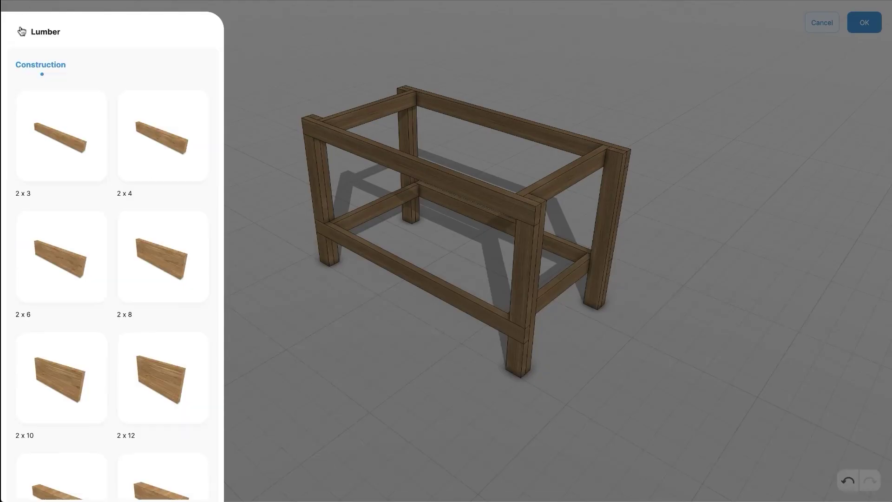
{"action": "left_click", "coordinate": [20, 31]}
{"action": "left_click", "coordinate": [165, 148]}
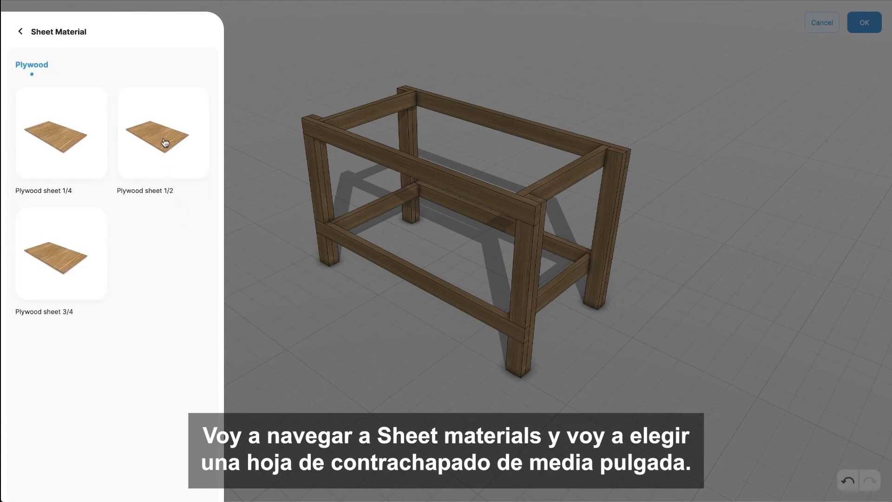
{"action": "left_click", "coordinate": [165, 142]}
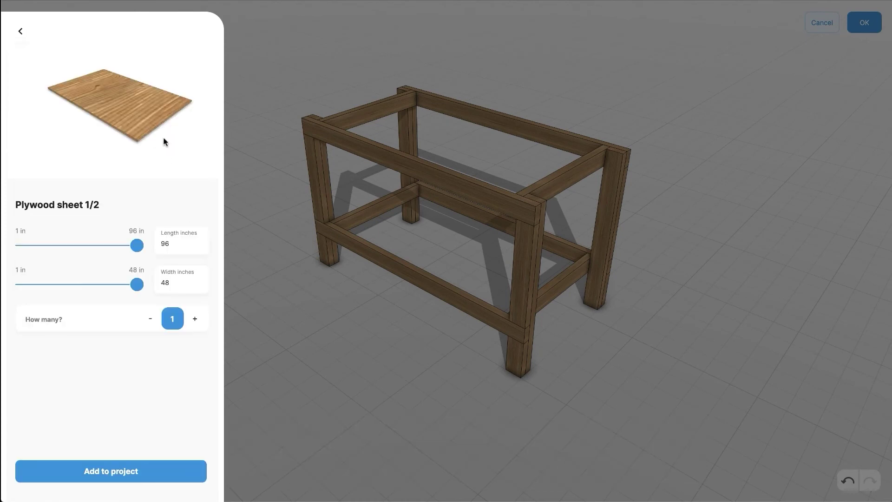
{"action": "left_click", "coordinate": [116, 471]}
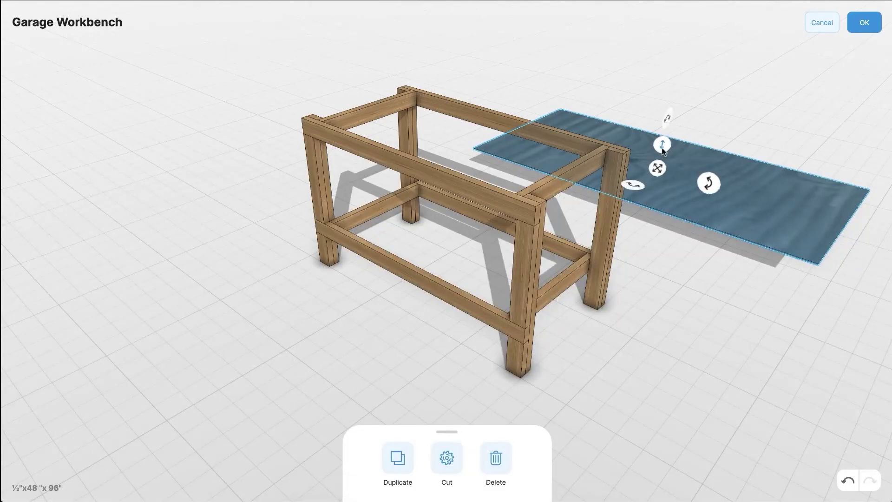
{"action": "left_click_drag", "start_coordinate": [663, 147], "coordinate": [567, 138]}
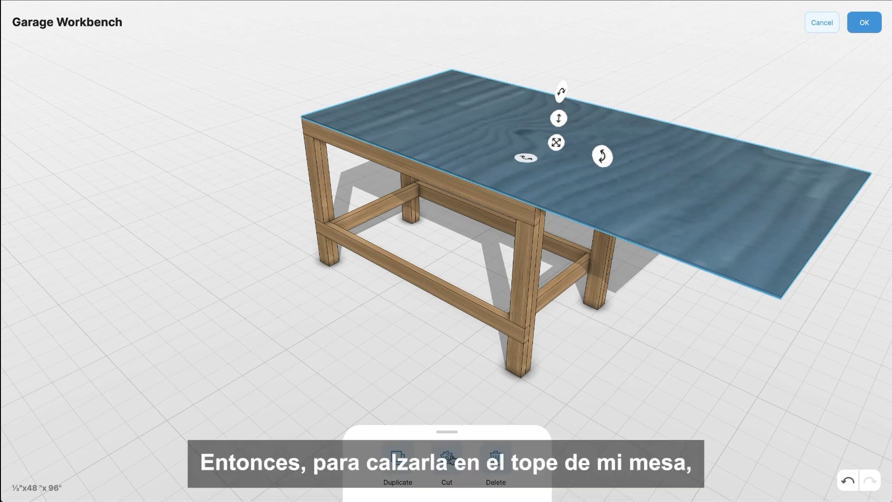
Cut the plywood top to 60 inches, aligned with the outer faces of the end legs, and delete the 36-inch offcut.
{"action": "left_click", "coordinate": [447, 458]}
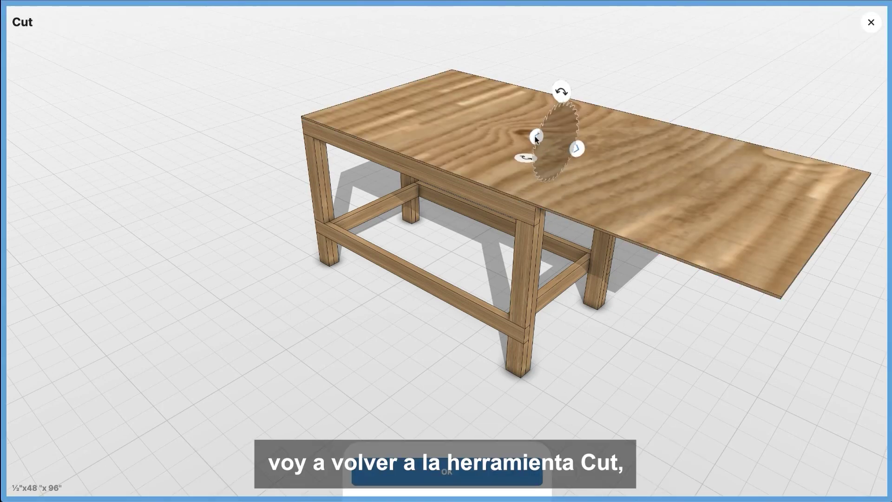
{"action": "left_click_drag", "start_coordinate": [536, 138], "coordinate": [595, 171]}
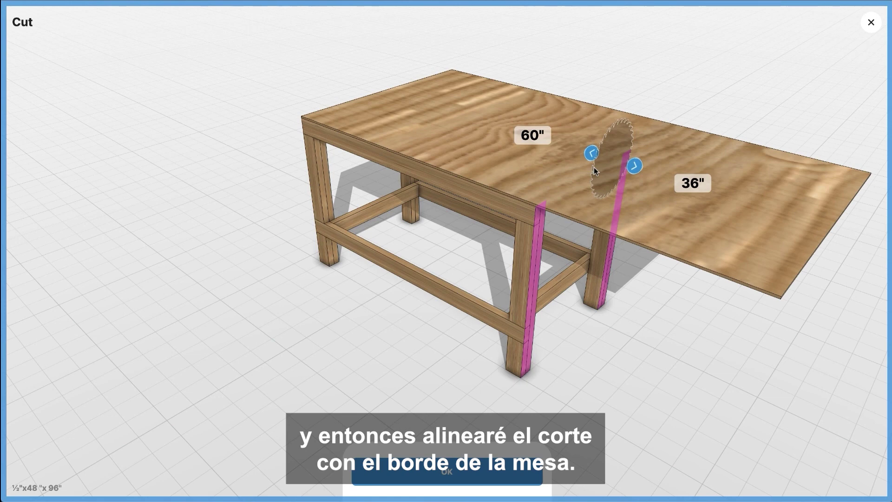
{"action": "left_click", "coordinate": [484, 479]}
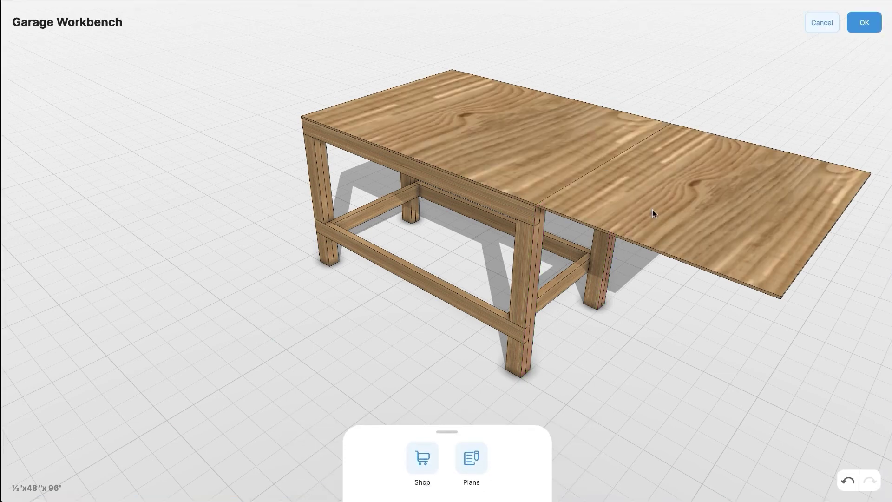
{"action": "left_click", "coordinate": [652, 210]}
{"action": "left_click", "coordinate": [487, 460]}
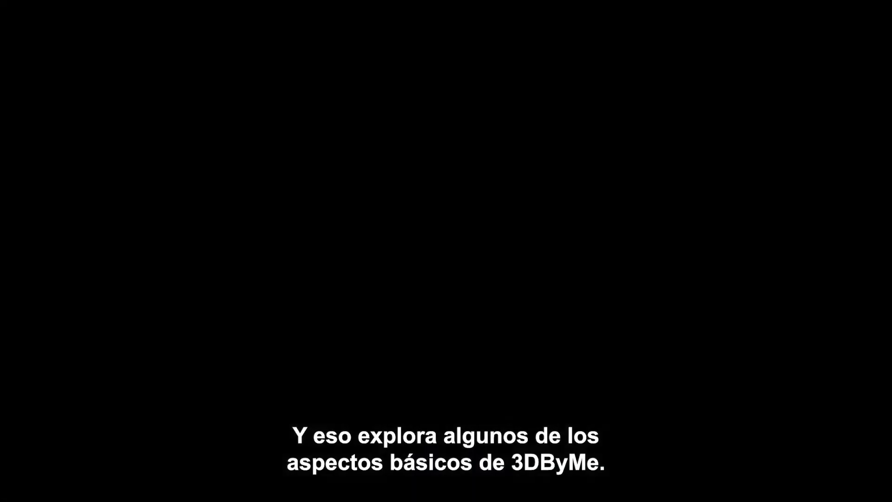